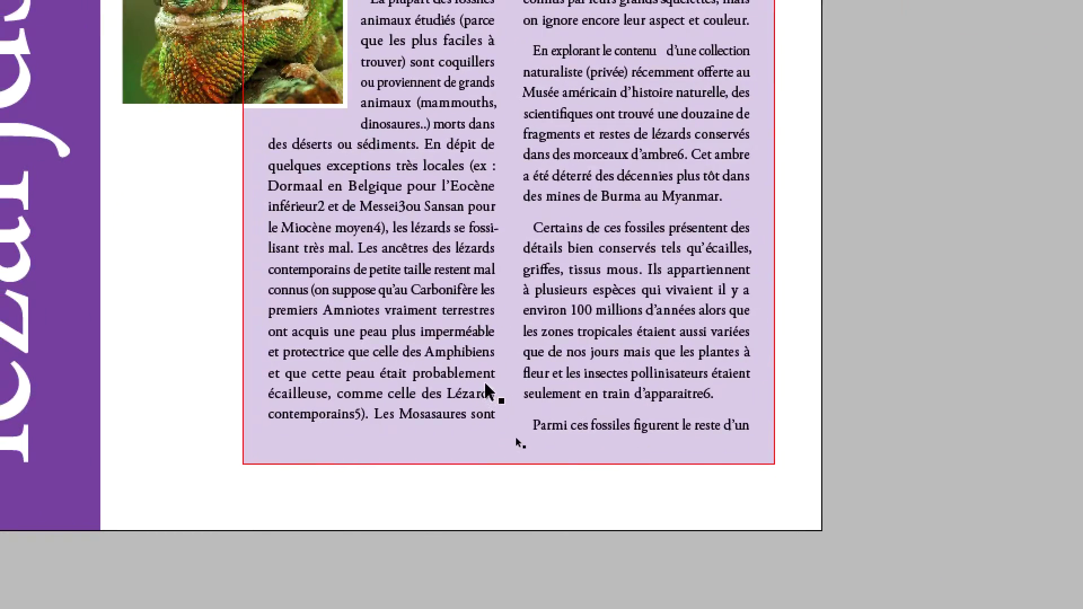
- Inspect the two-column text frame over the purple background and display the document's pages
click(535, 391)
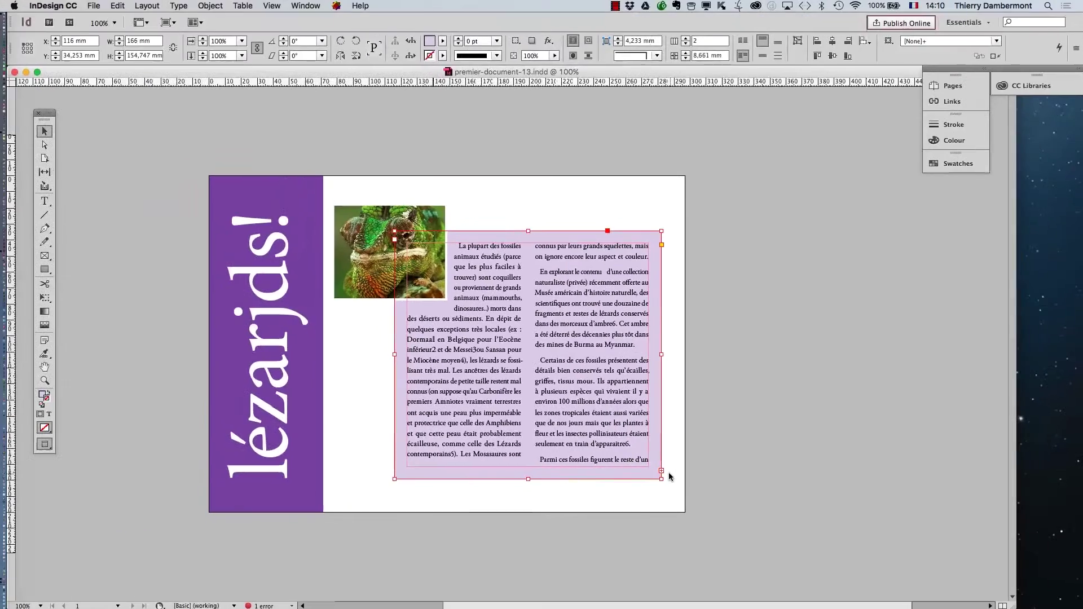
click(714, 459)
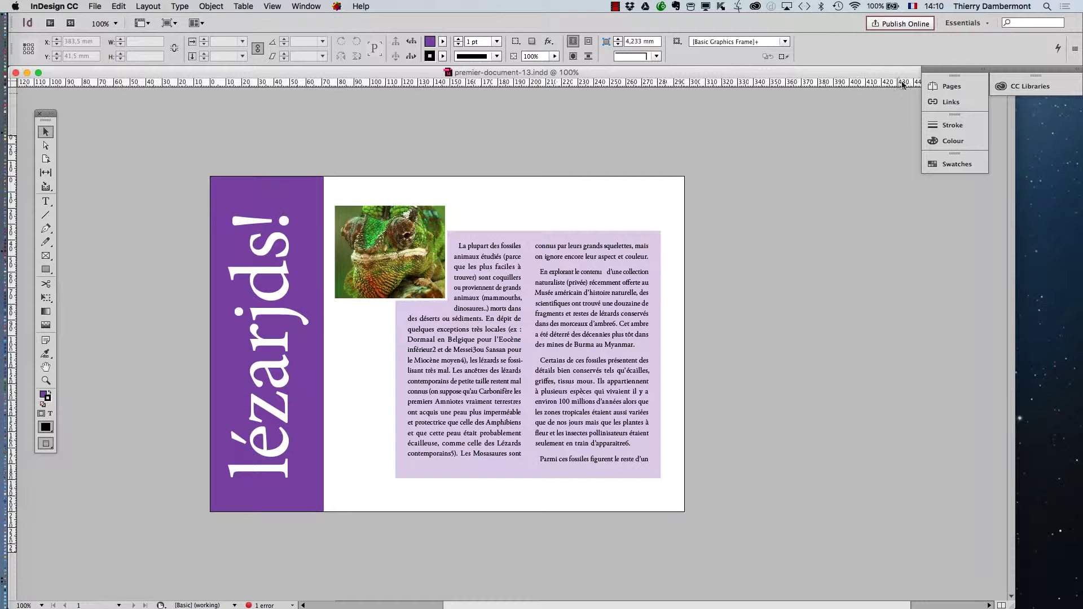
click(951, 85)
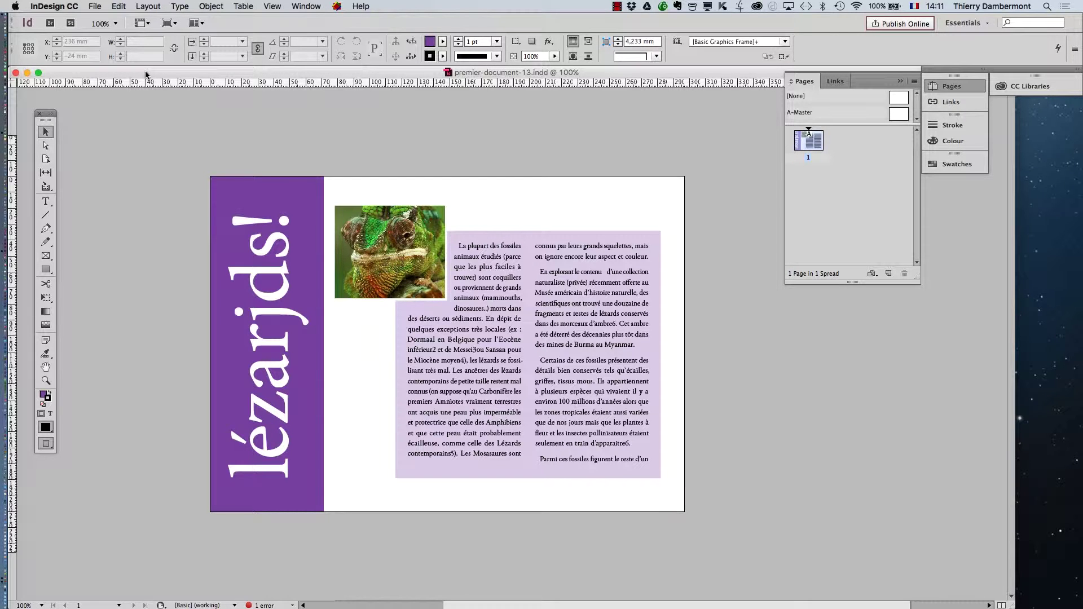
- Package the document into premier-document-13 Folder on the Desktop, including fonts, linked graphics, IDML and a High Quality Print PDF
click(95, 7)
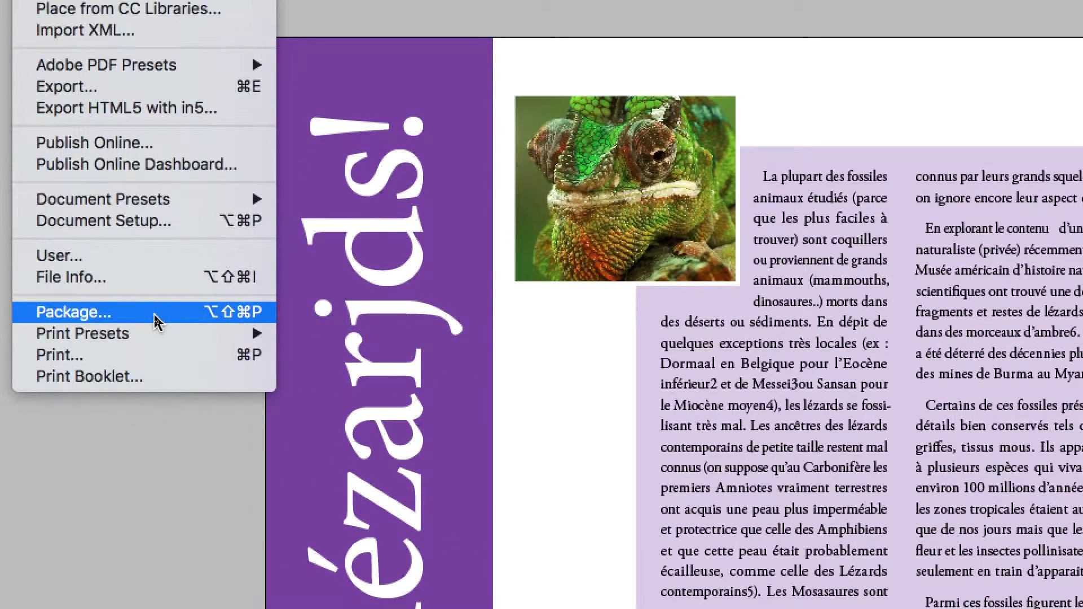
click(155, 317)
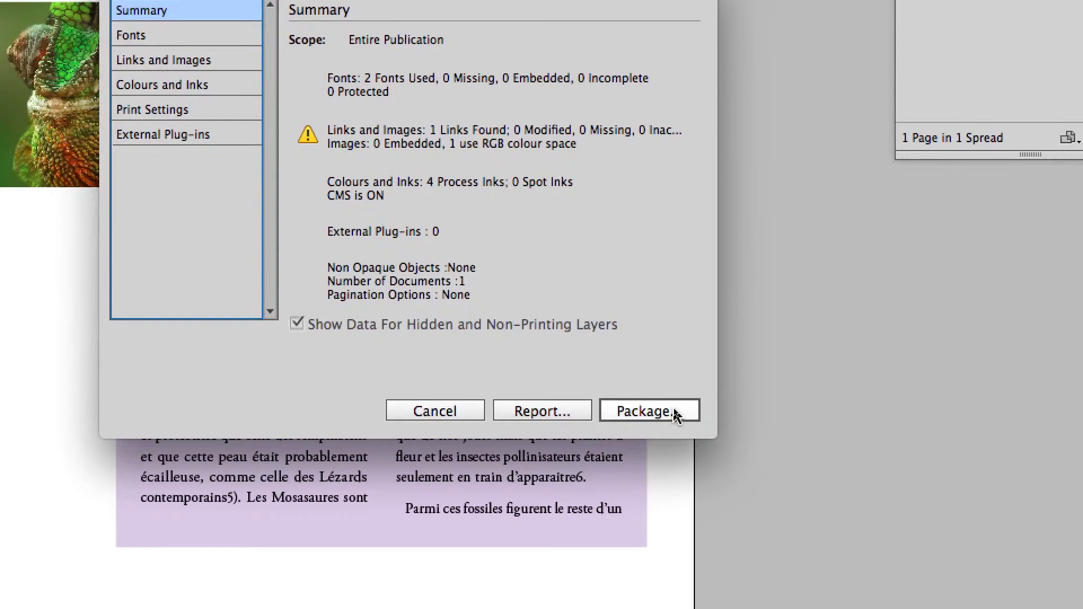
click(648, 411)
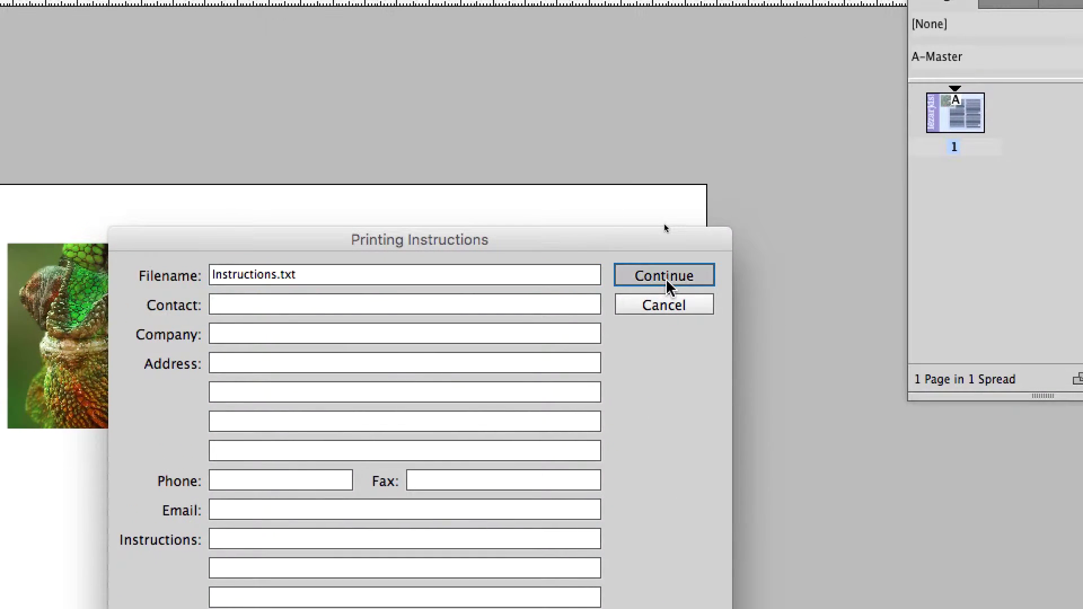
click(666, 277)
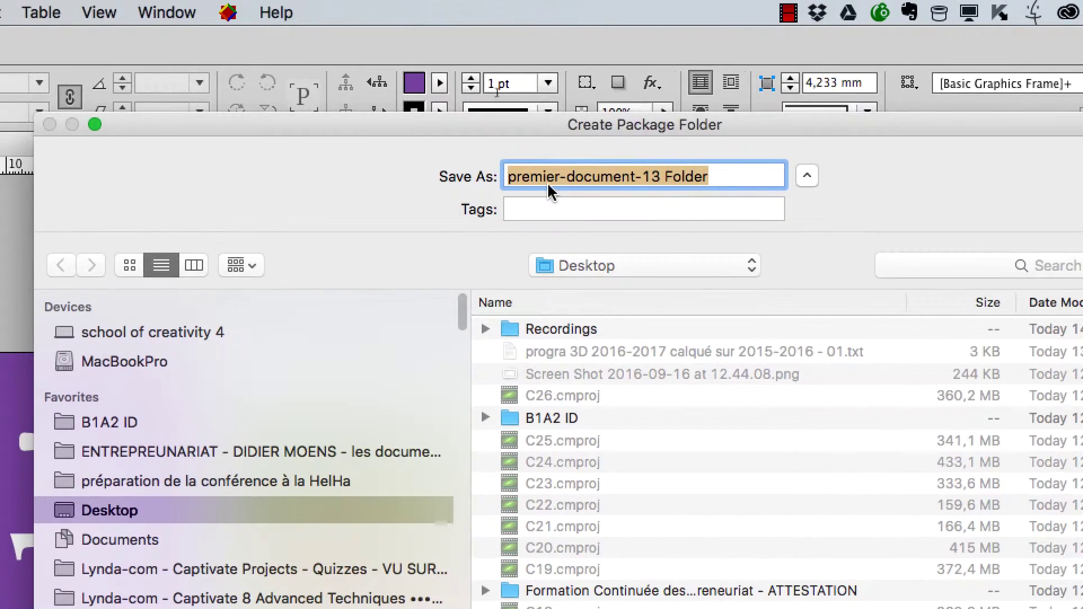
click(668, 178)
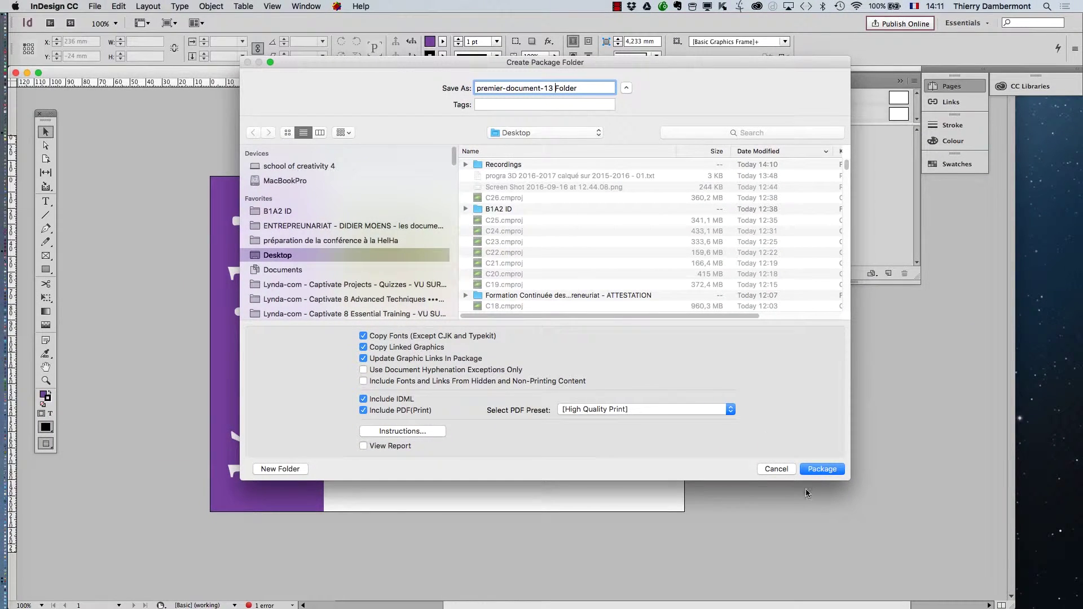
click(820, 472)
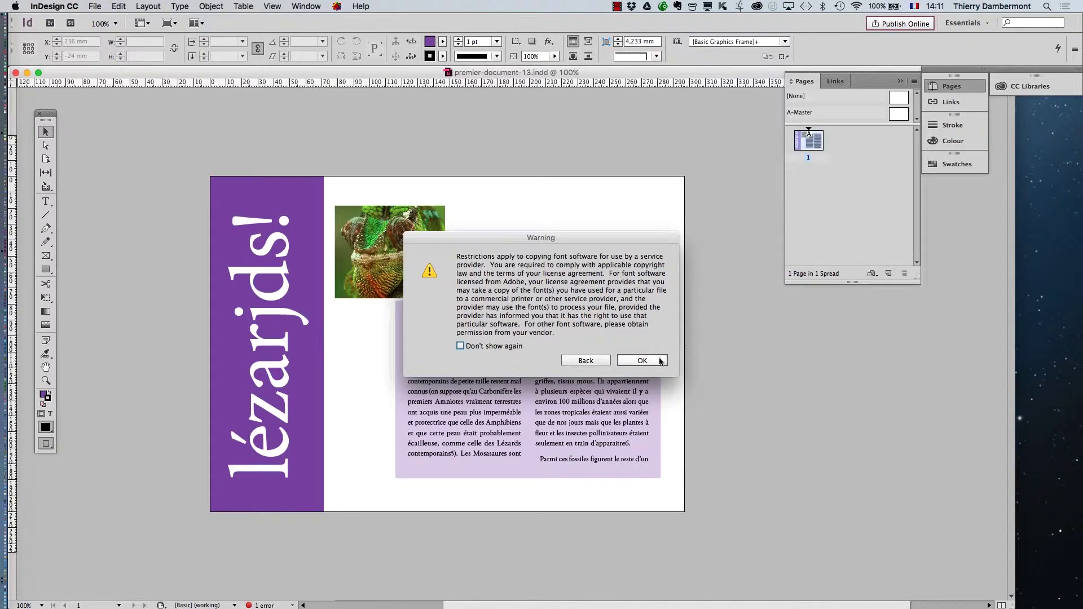
click(642, 361)
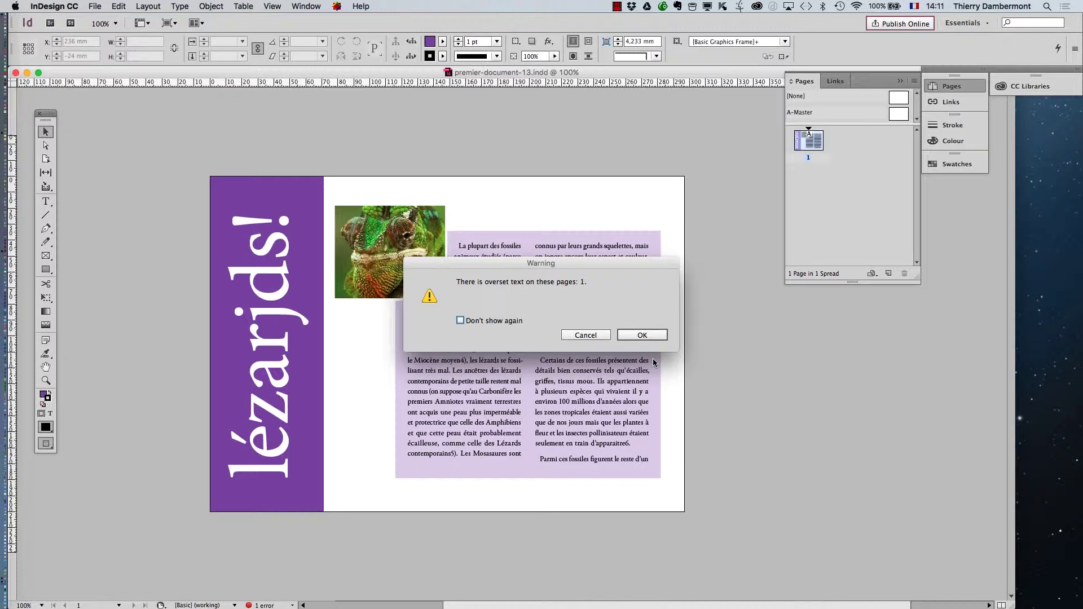
click(652, 337)
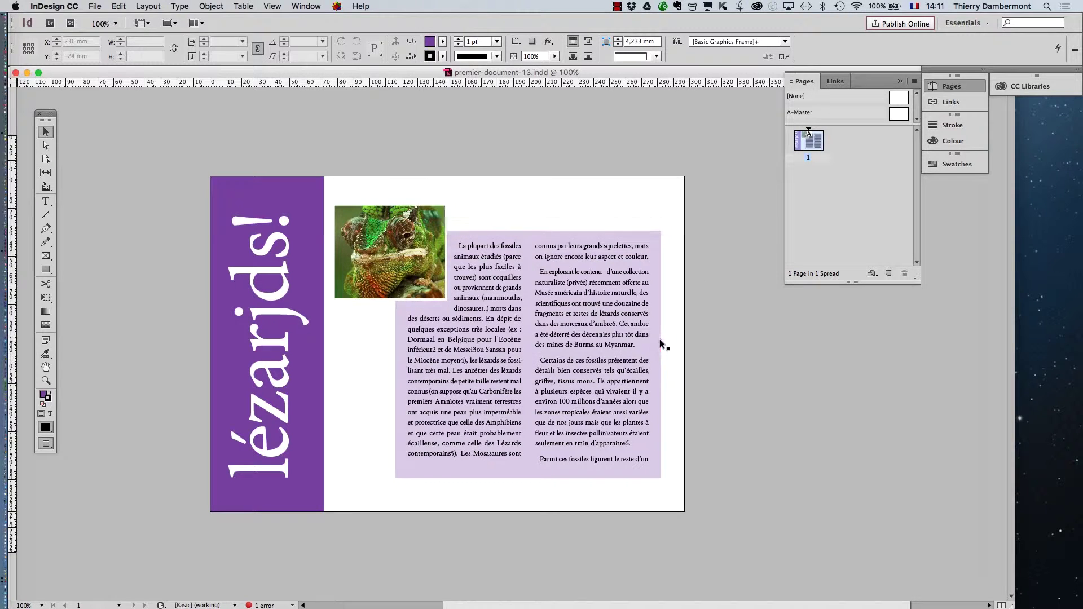
- Switch to Finder and open premier-document-13 Folder from the Desktop in a new window
key(super+Tab)
key(super+Tab)
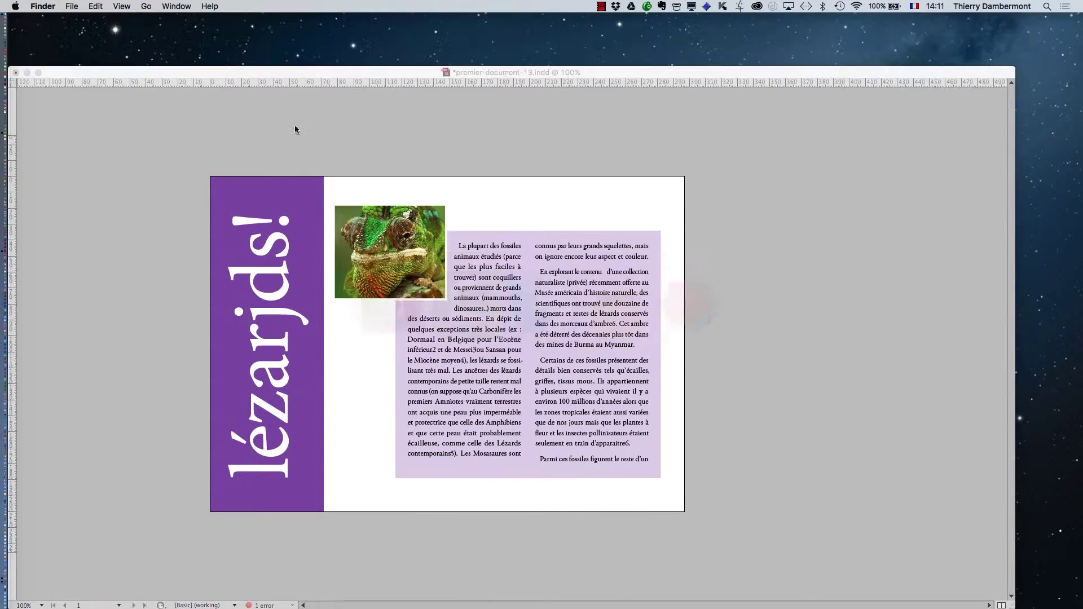
click(72, 7)
click(104, 19)
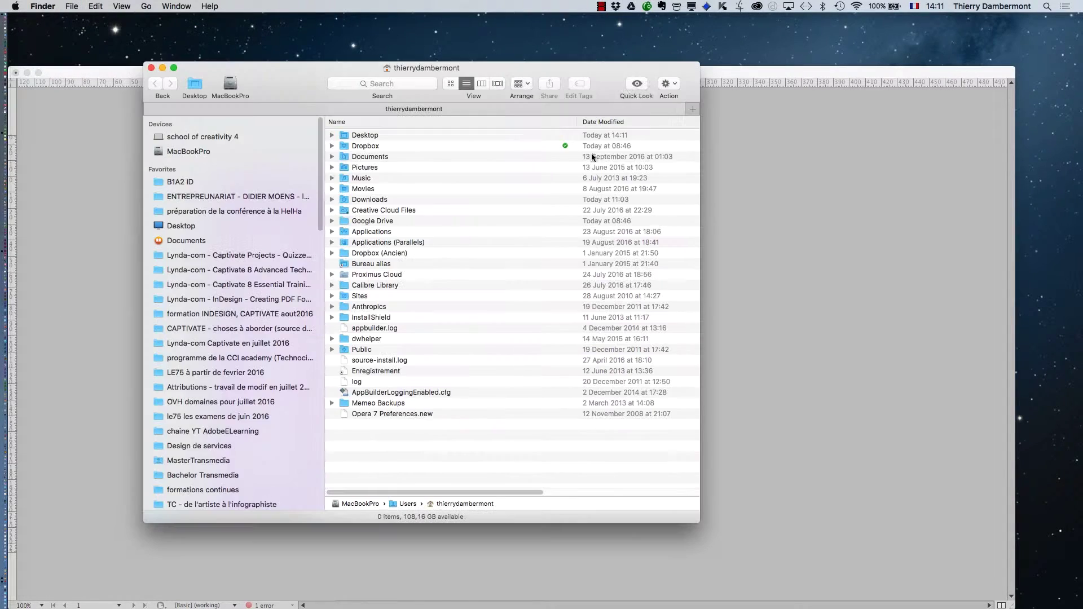
click(213, 229)
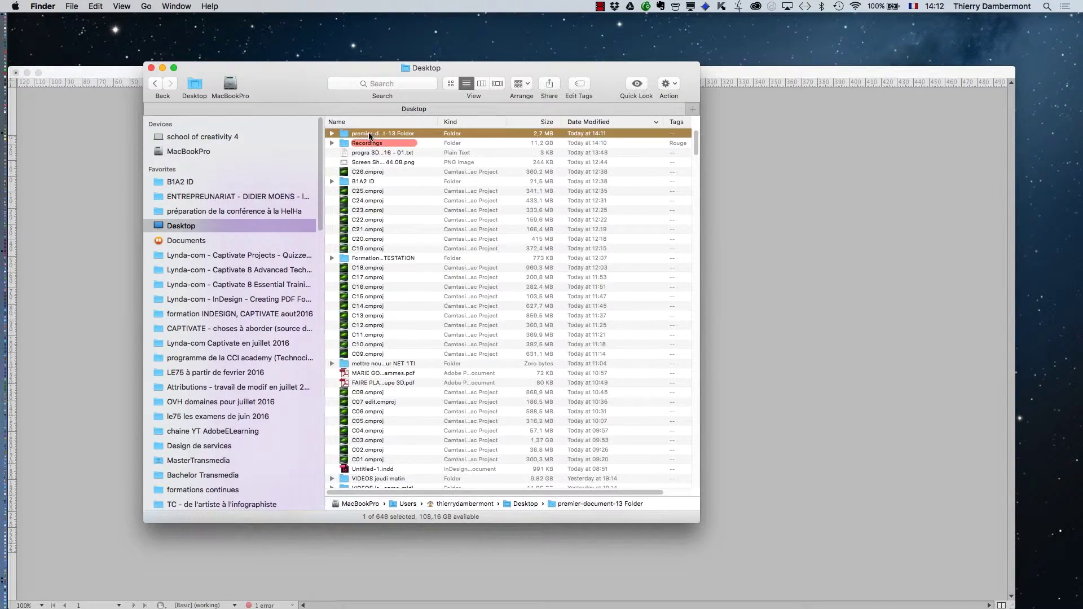
double_click(368, 134)
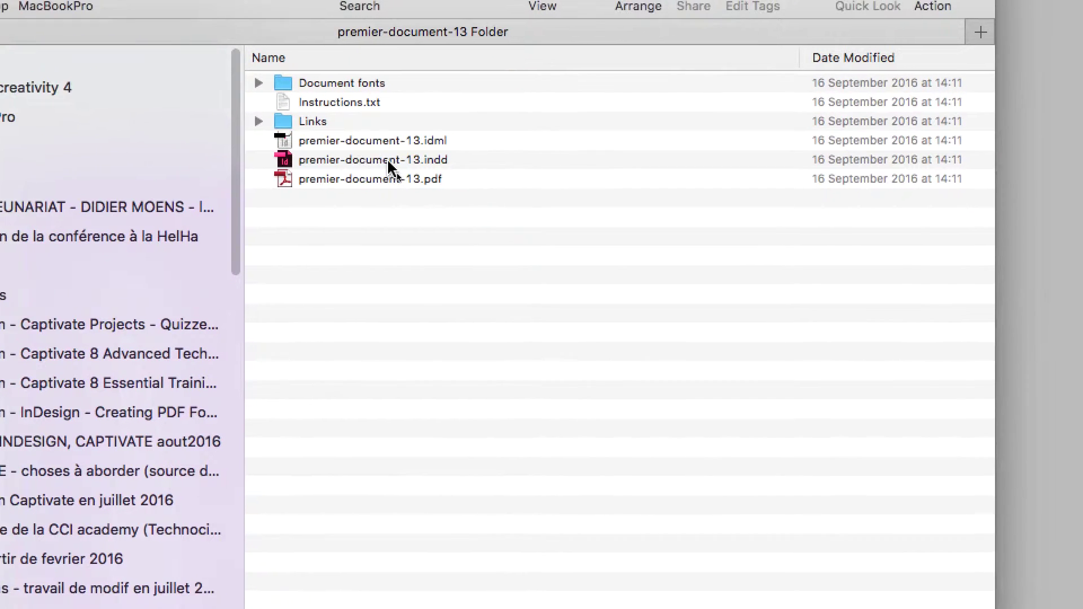
- Examine the packaged IDML, INDD and PDF versions of premier-document-13
click(468, 175)
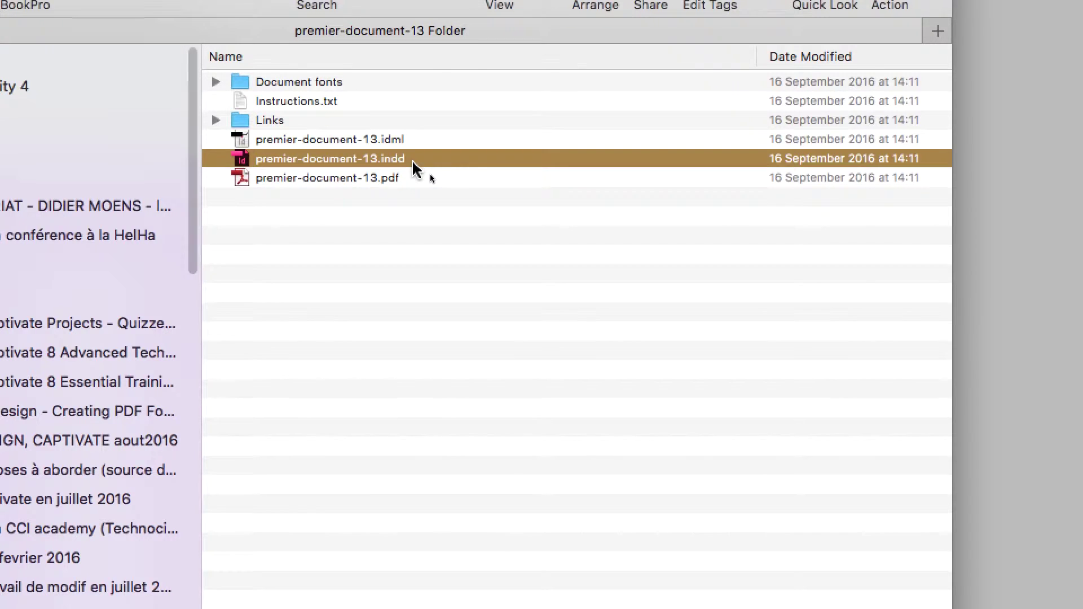
click(420, 141)
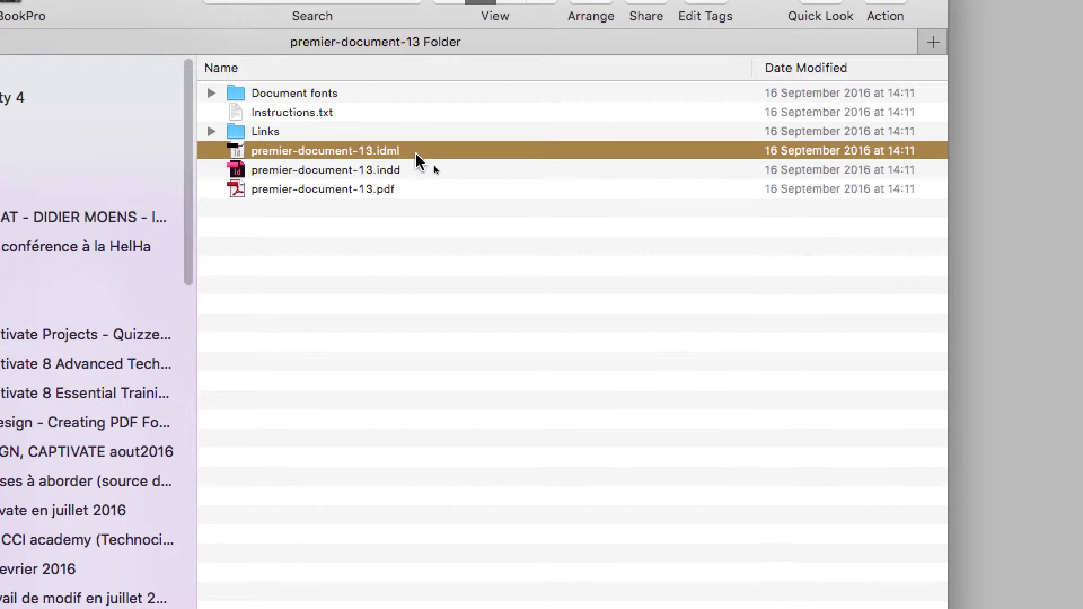
click(418, 169)
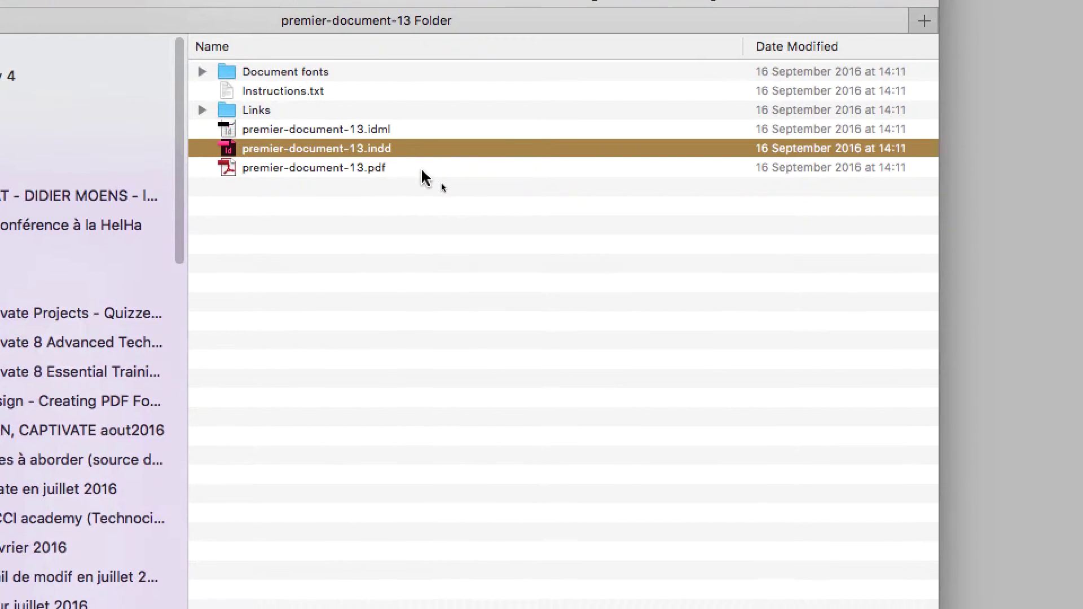
click(425, 176)
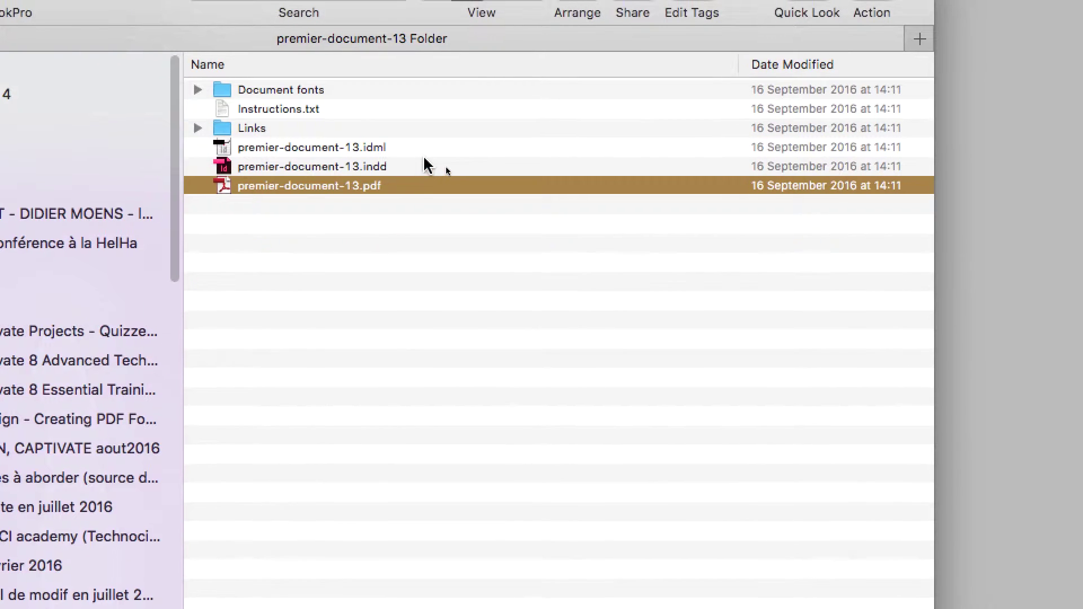
click(432, 136)
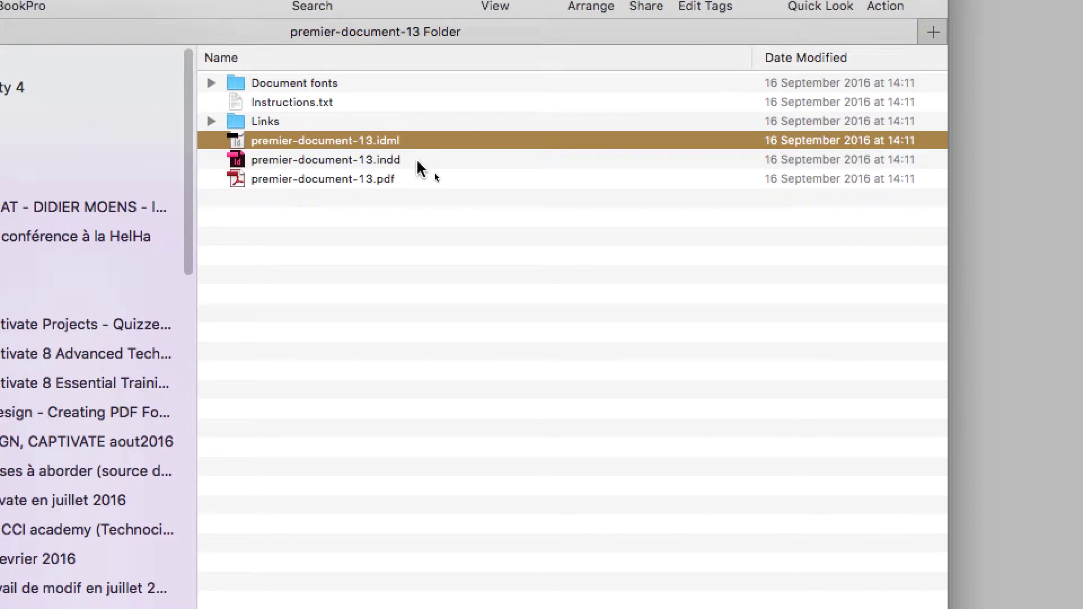
click(406, 170)
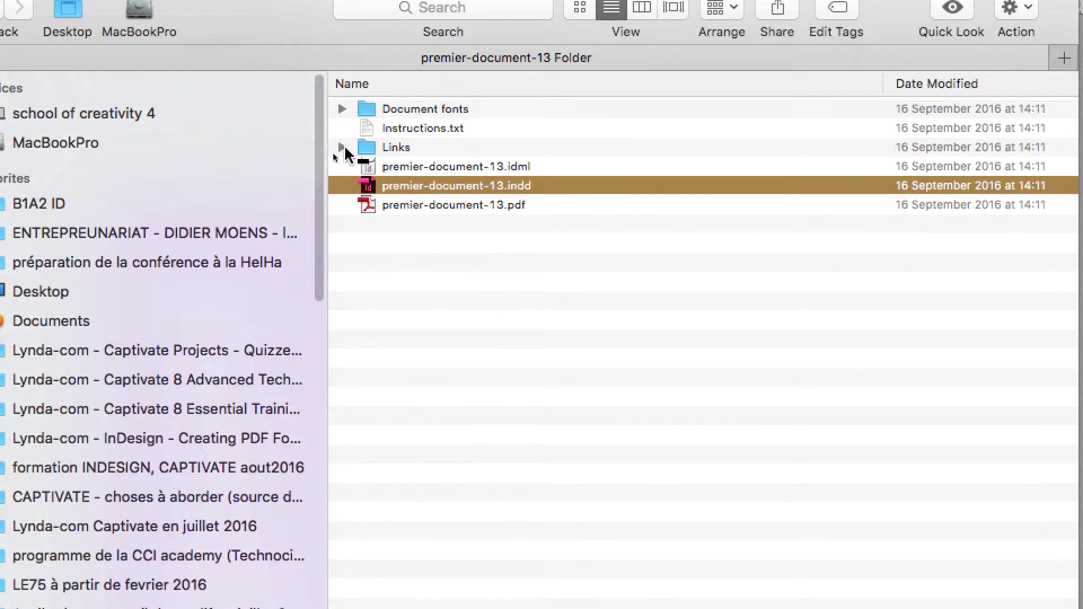
- Examine the contents of the Links and Document fonts subfolders, collapsing each again
click(210, 123)
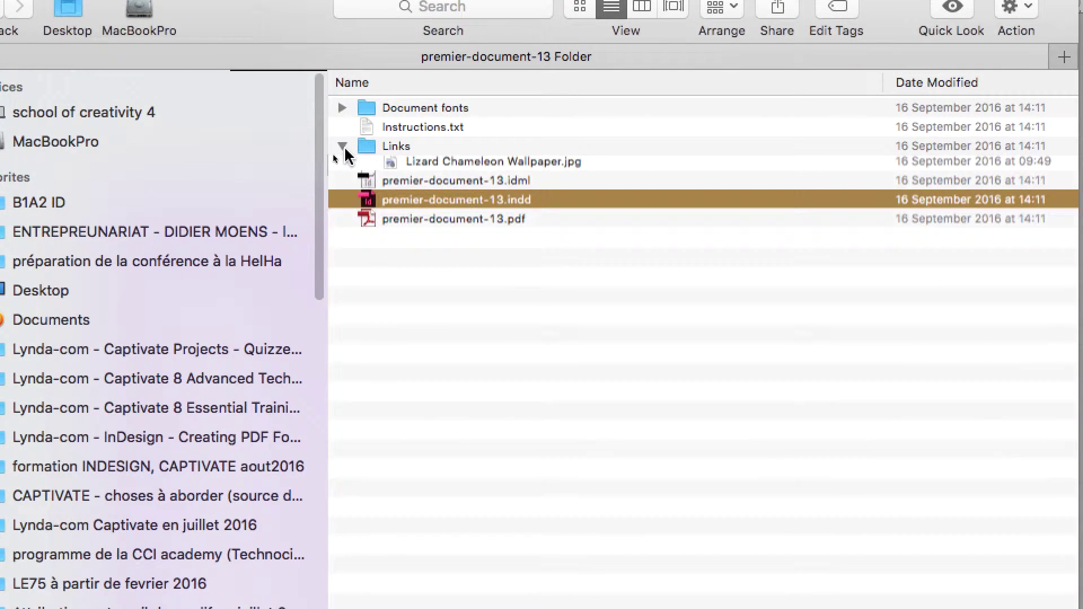
click(347, 161)
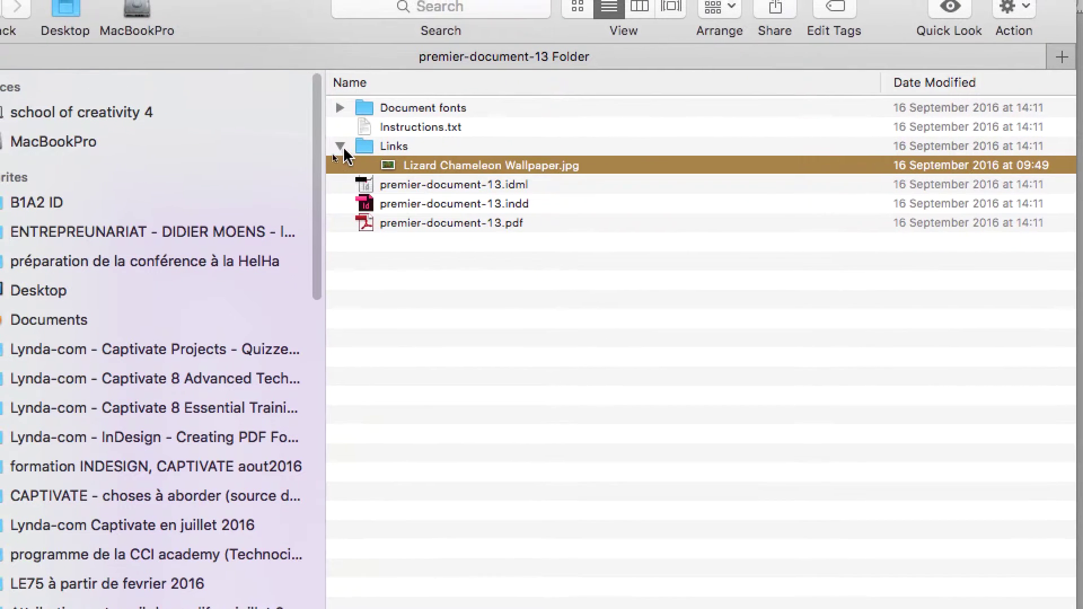
click(340, 146)
click(340, 108)
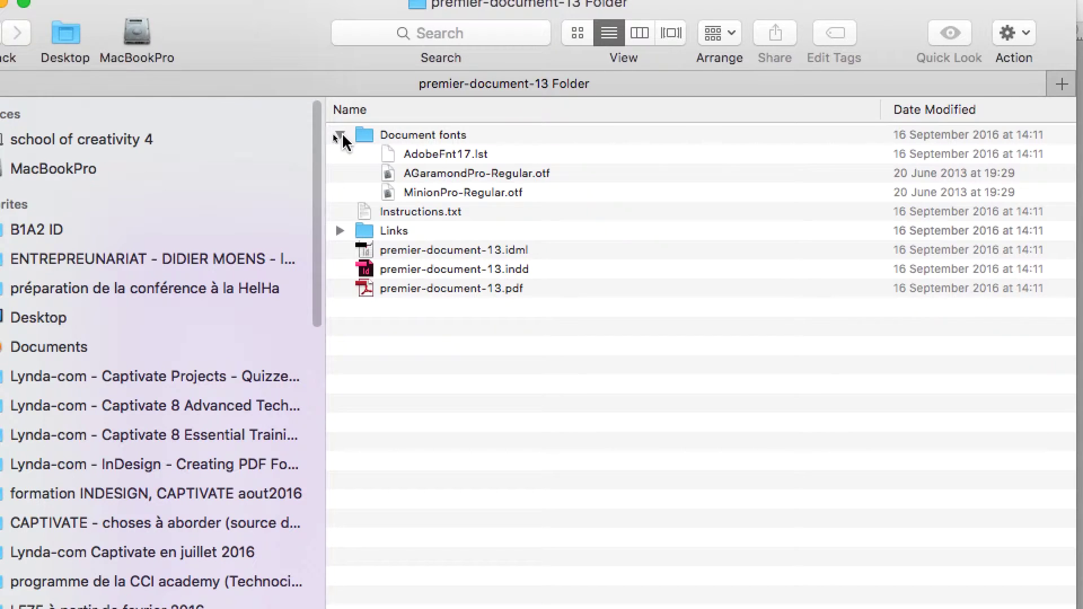
click(339, 136)
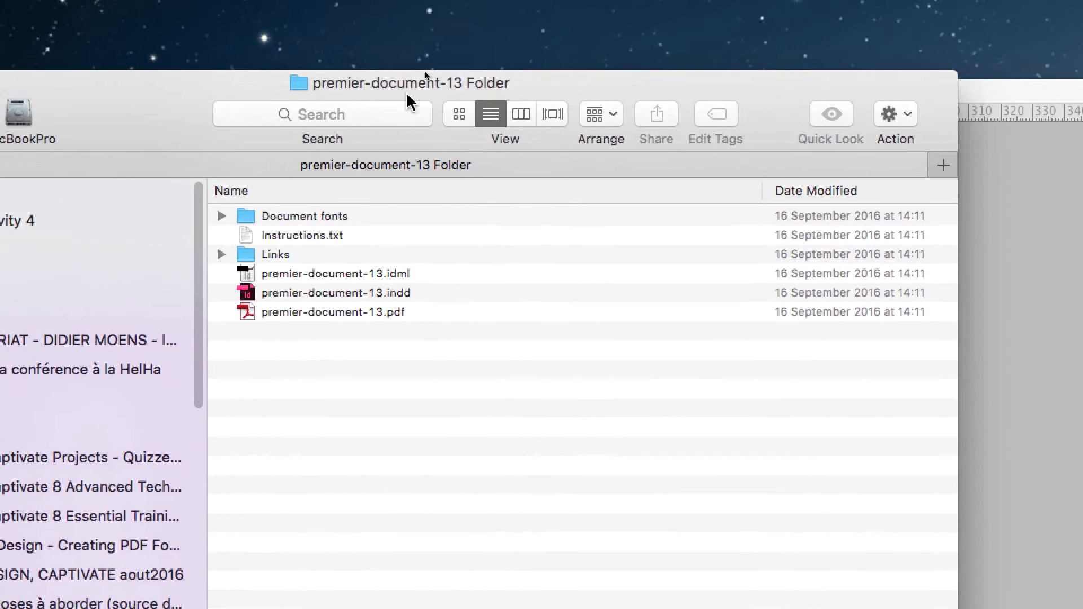
- Show the parent Desktop folder in its own window set aside, and close the package folder's window
super+click(522, 0)
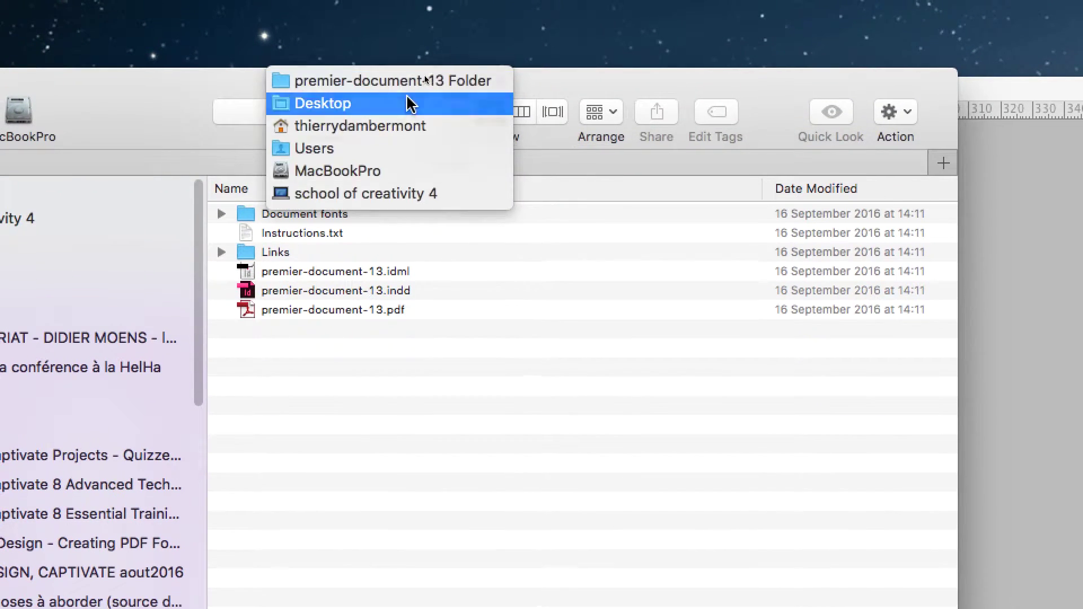
click(407, 103)
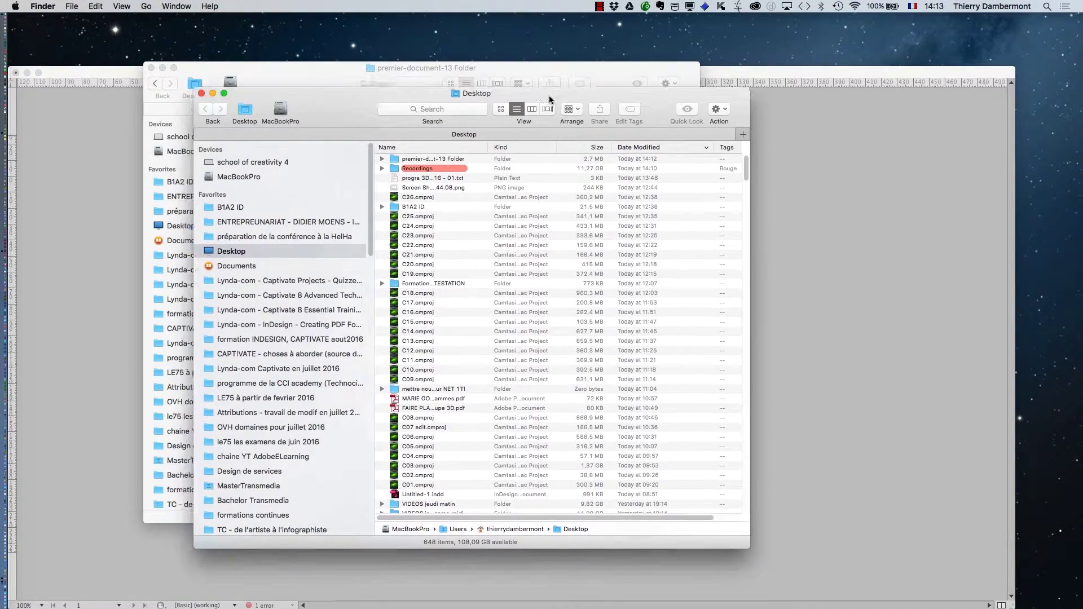
drag(549, 95, 932, 287)
click(248, 79)
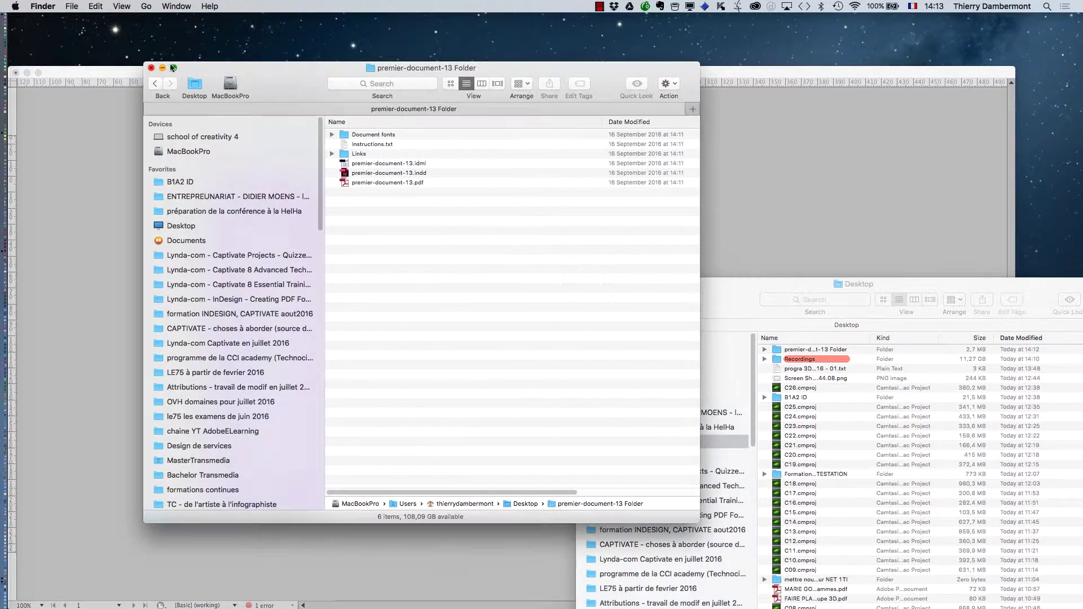
click(151, 68)
- Connect to the file server and its net-1ti volume
click(146, 6)
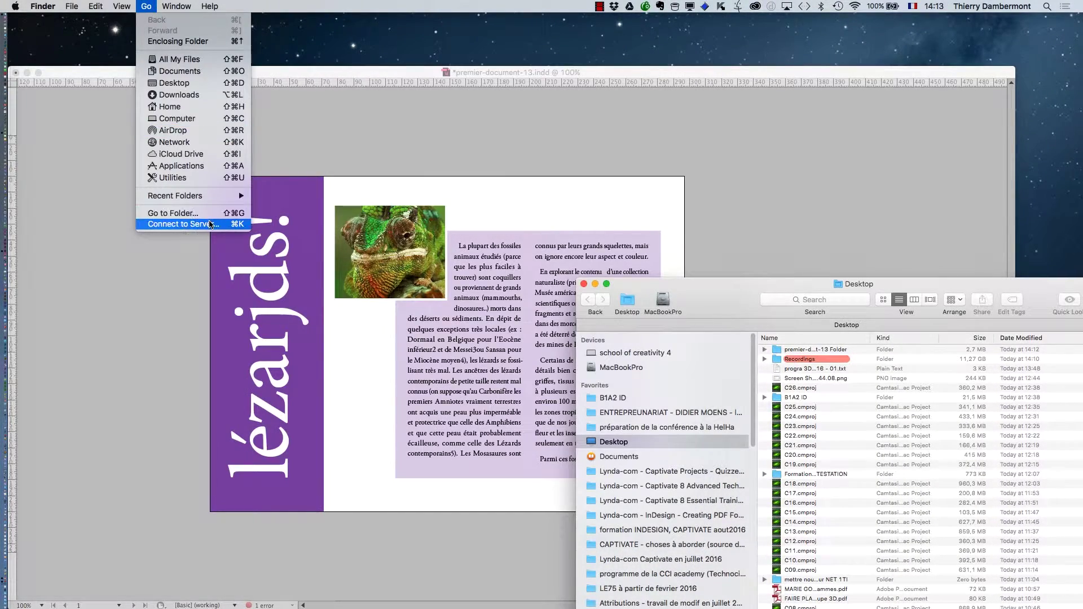
click(183, 224)
click(753, 357)
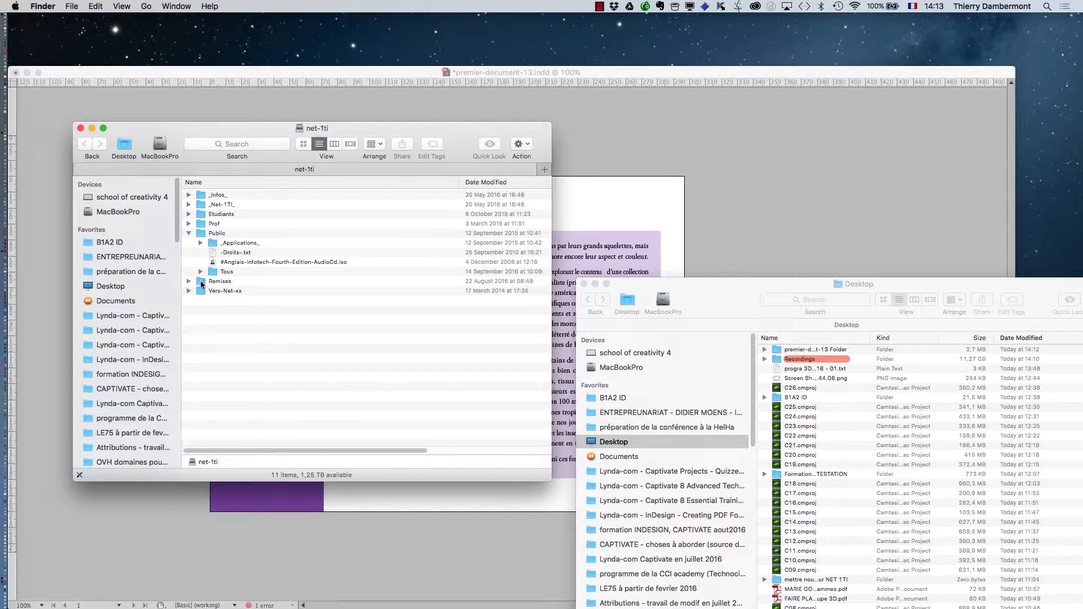
- Collapse the Public folder on net-1ti and open the teacher's personal folder inside Prof
click(188, 234)
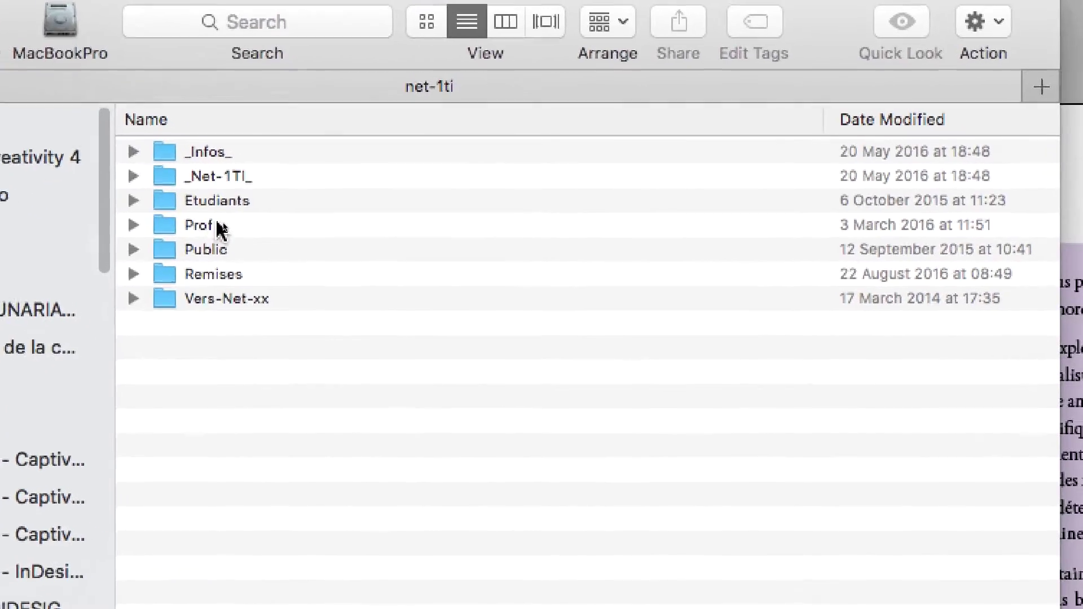
double_click(219, 226)
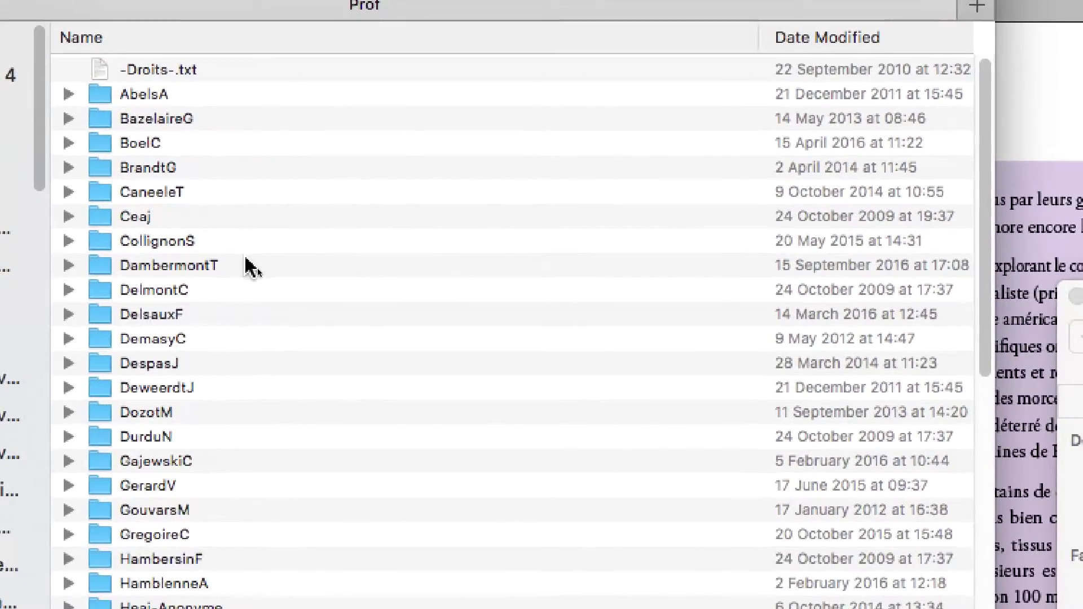
double_click(259, 282)
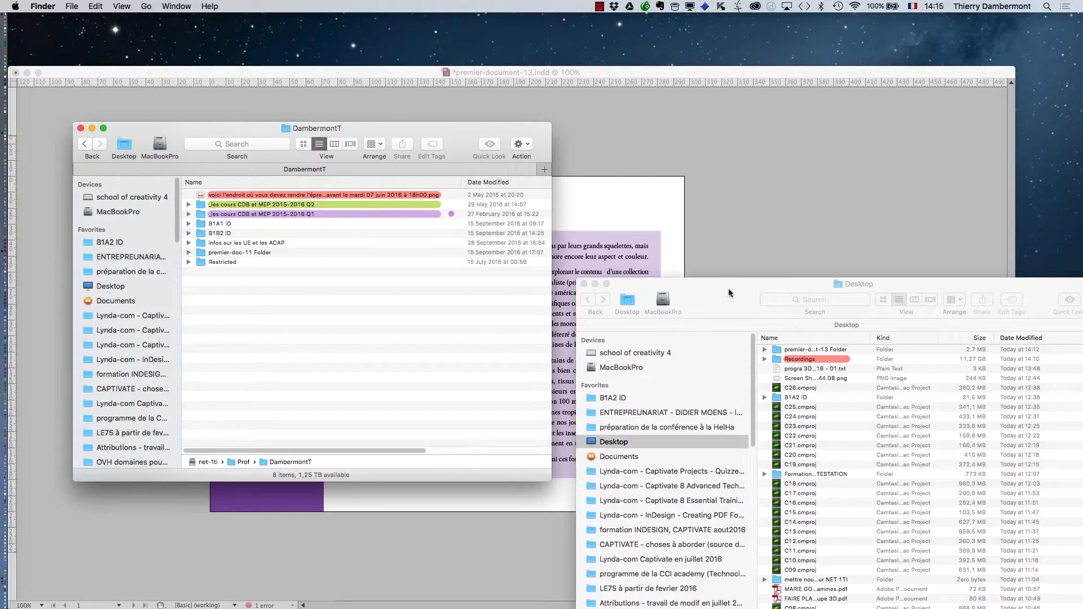
- Copy premier-document-13 Folder from the Desktop into the teacher's server folder, checking the Wi-Fi network during the transfer
click(799, 360)
drag(794, 350, 315, 336)
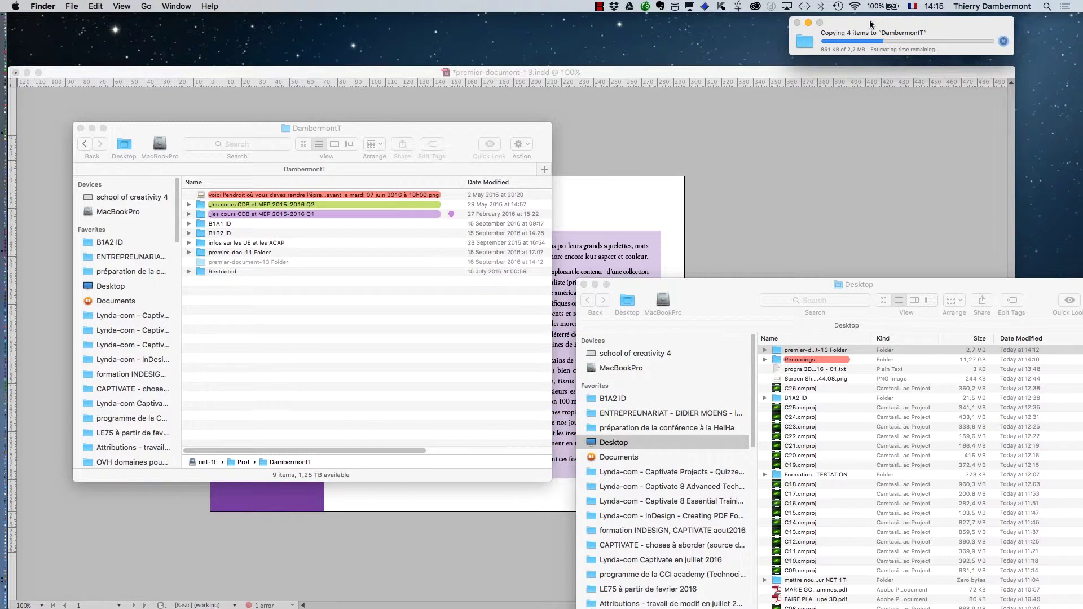
click(855, 6)
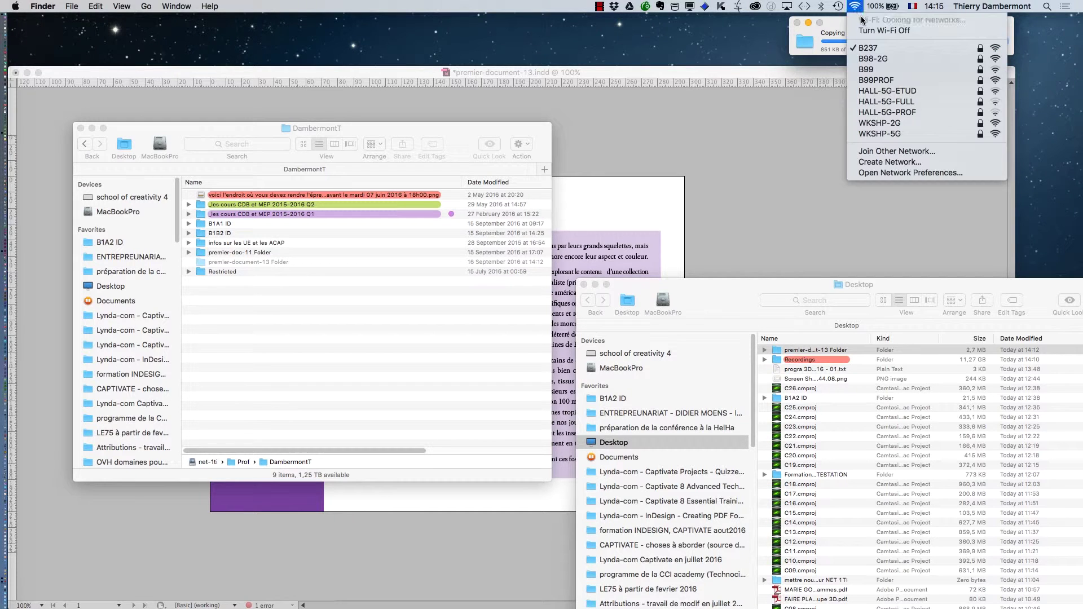
- Turn off Wi-Fi while premier-document-13 Folder copies to the teacher's server folder
click(868, 32)
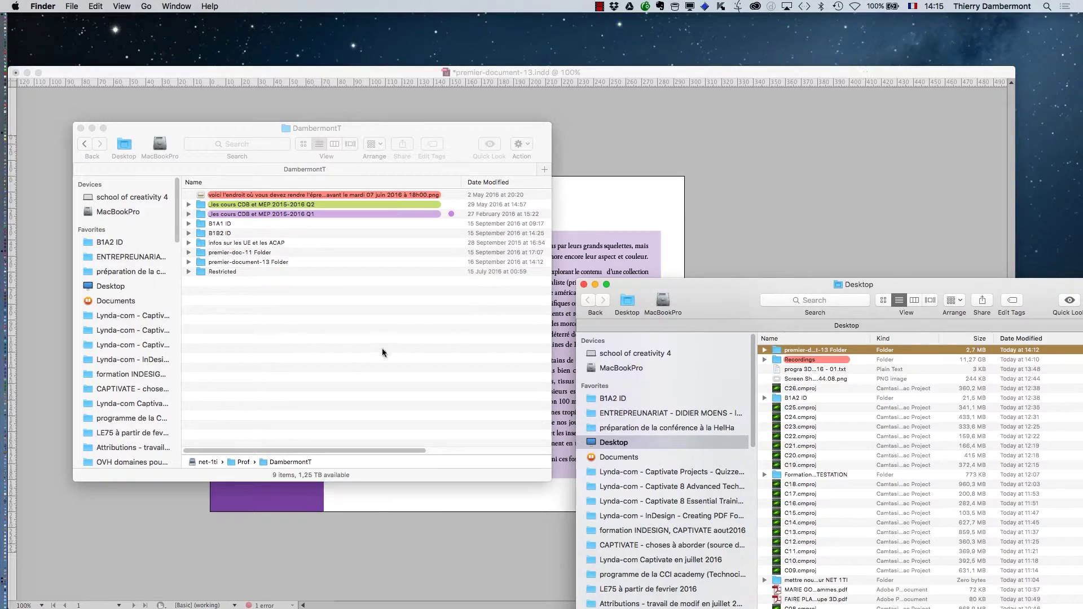
- Delete premier-doc-11 Folder from the teacher's server folder, confirming its immediate removal
click(382, 349)
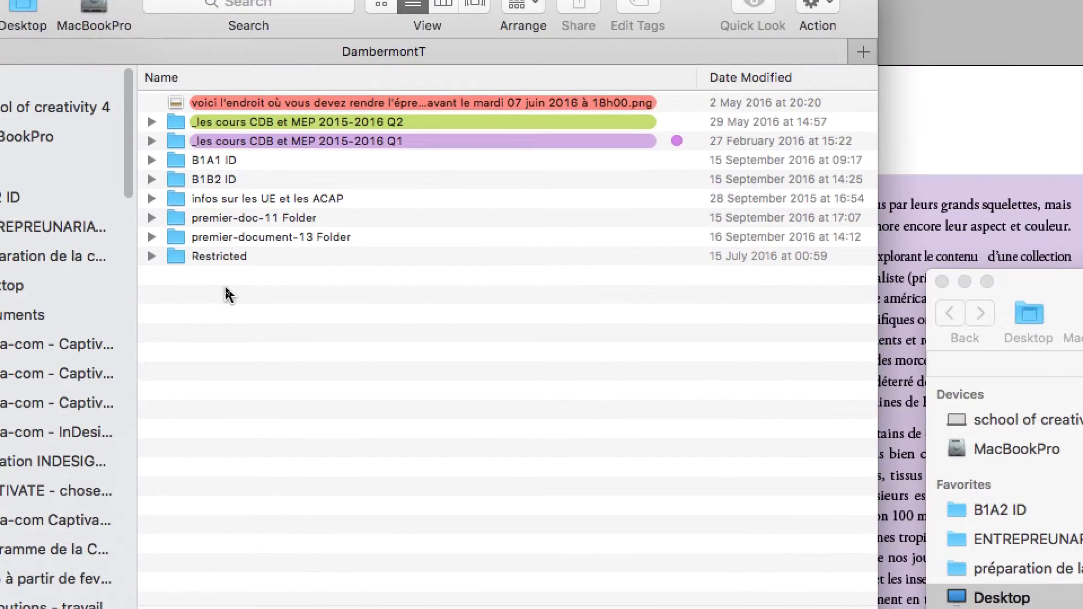
right_click(215, 219)
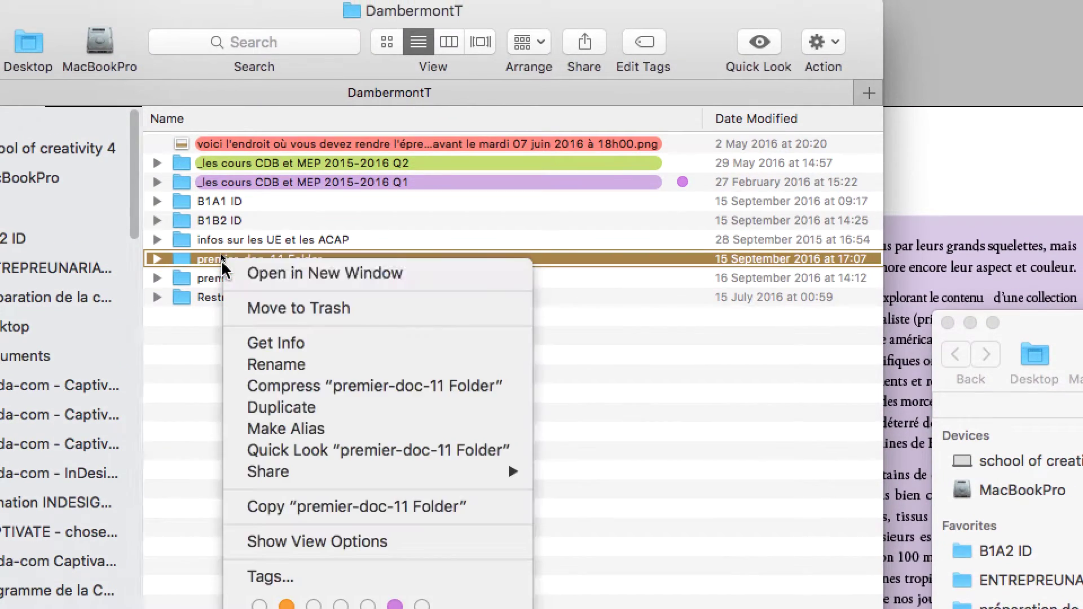
click(251, 308)
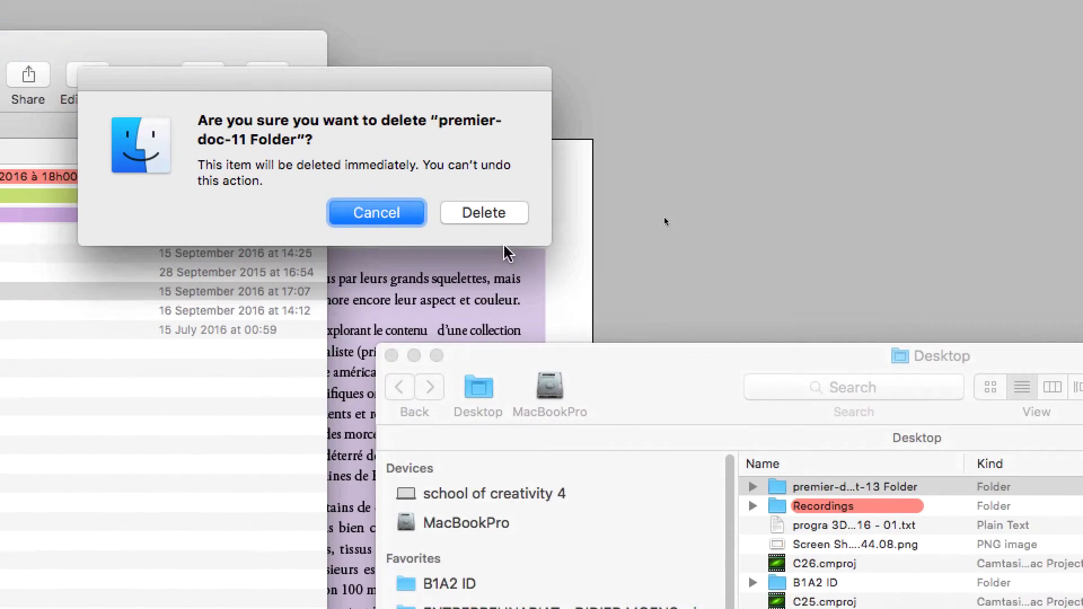
click(508, 217)
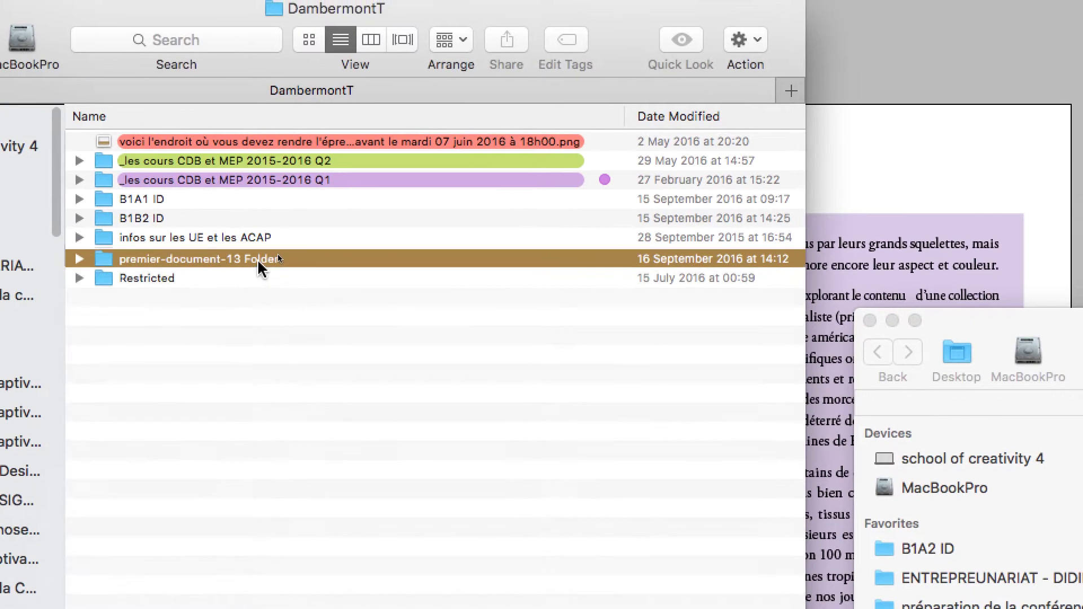
key(super+z)
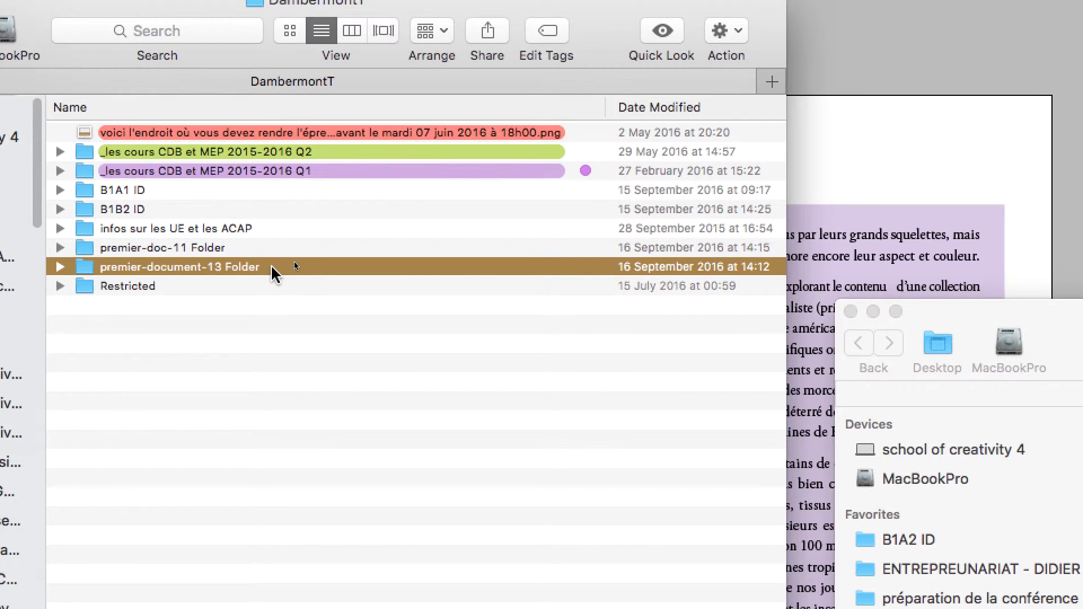
key(super+shift+z)
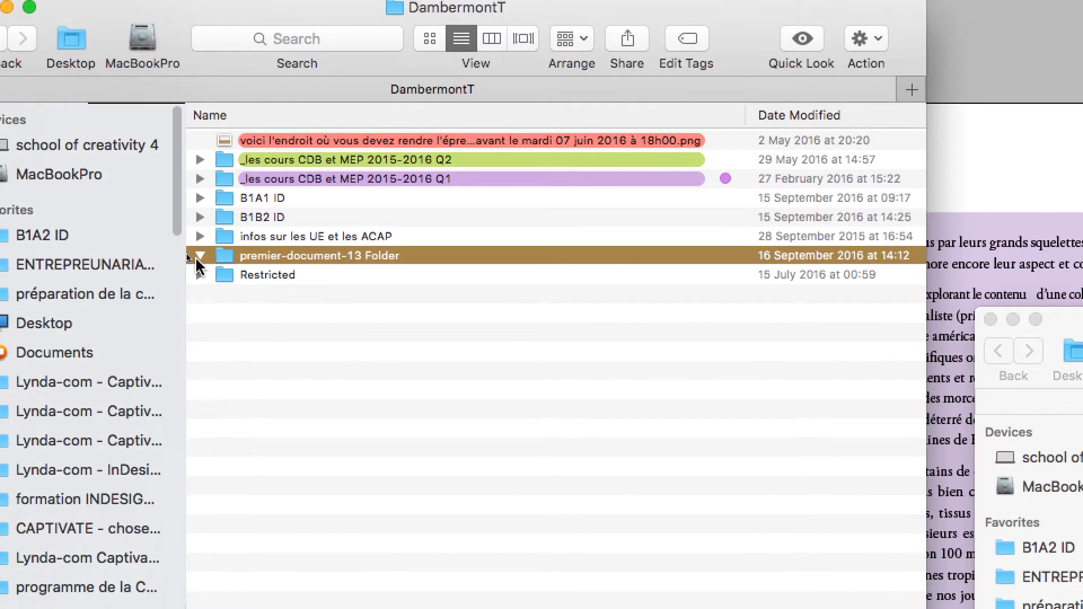
- Expand premier-document-13 Folder on the server to examine its package files, and collapse it again
click(189, 256)
click(234, 292)
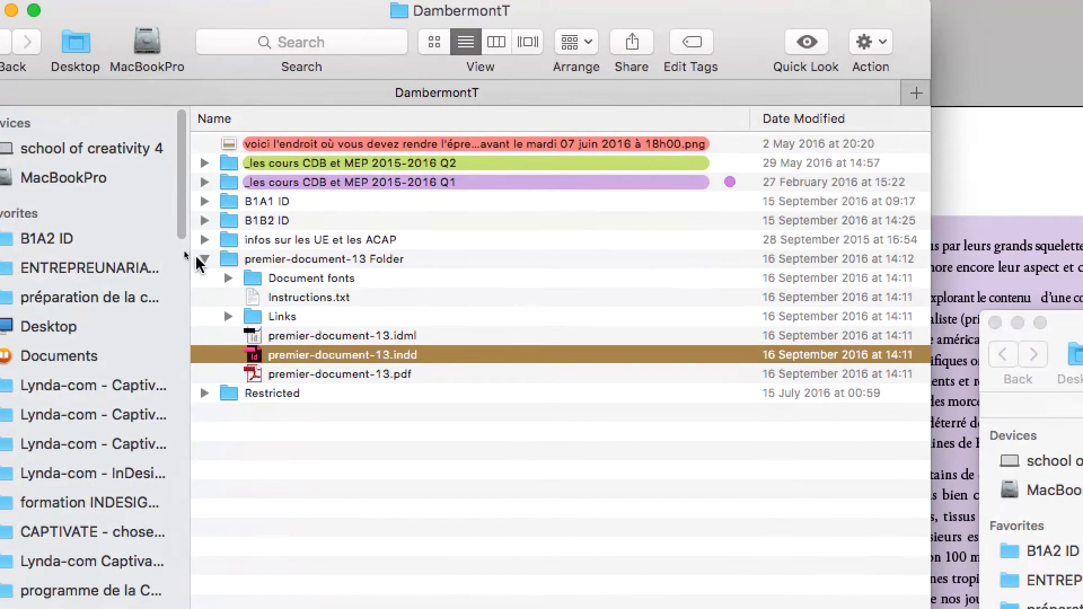
click(129, 196)
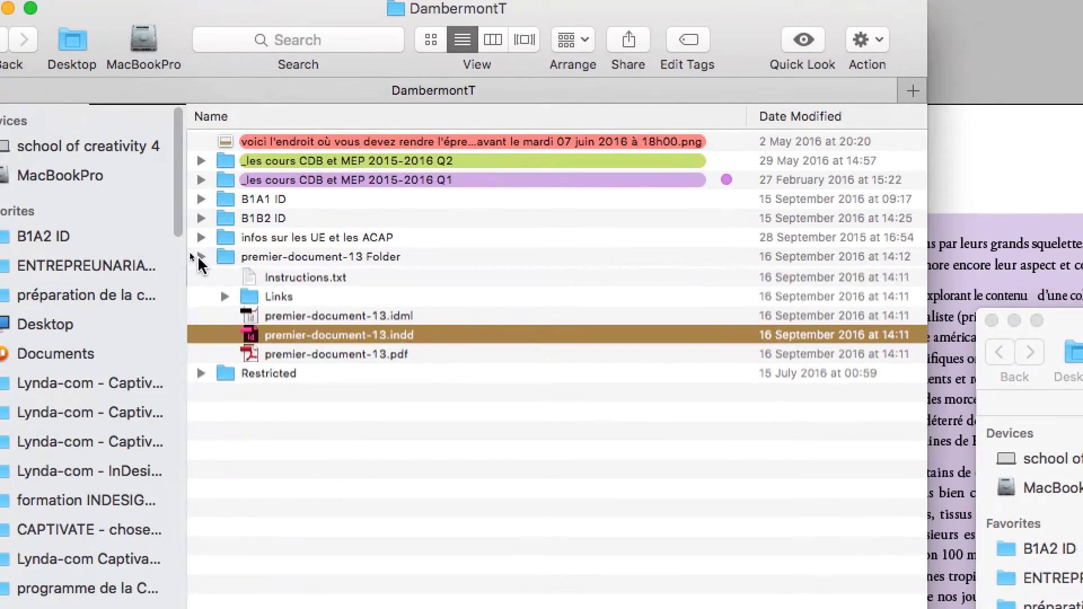